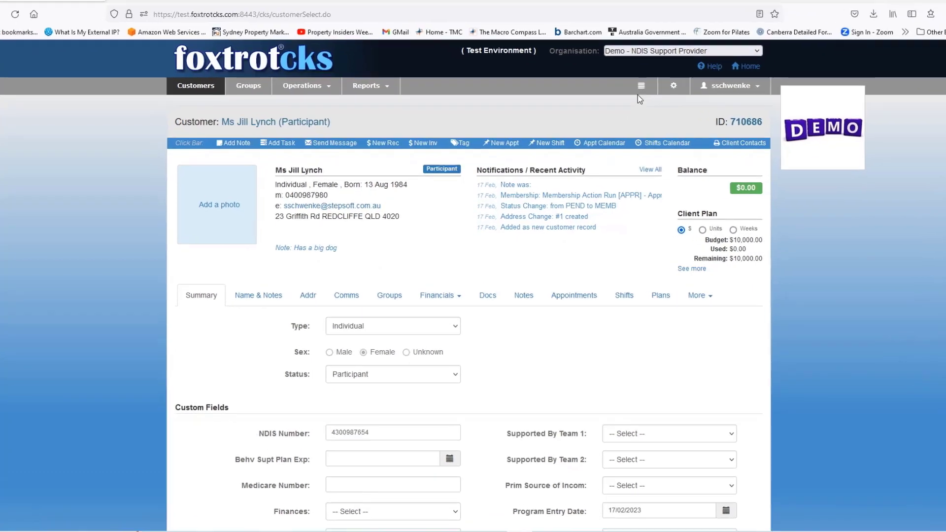
Open and dismiss the quick actions menu, then go to the customer search page from the form's bottom.
left_click(629, 98)
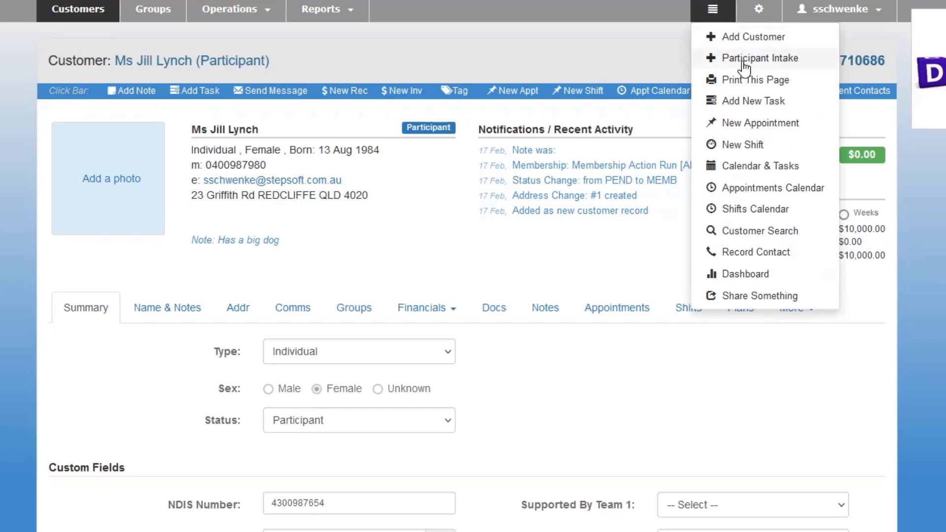
left_click(655, 118)
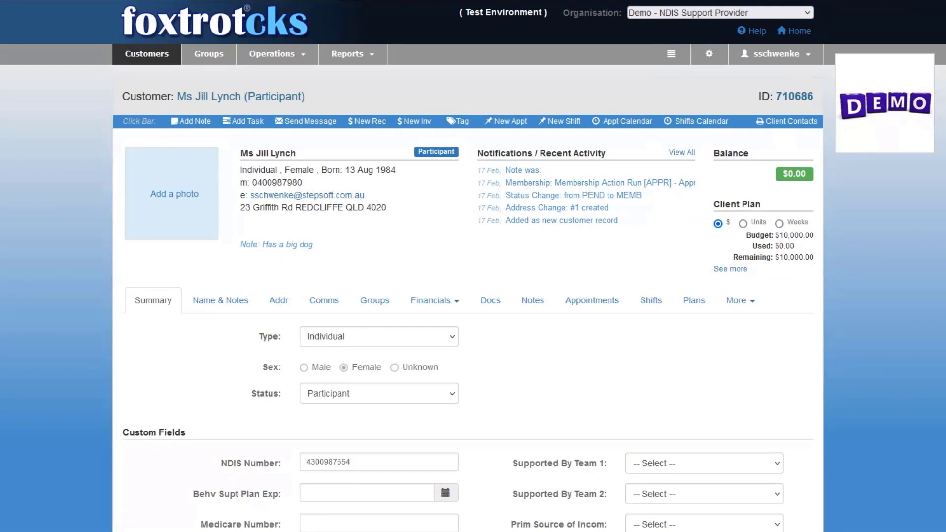
scroll(468, 295, "down", 5)
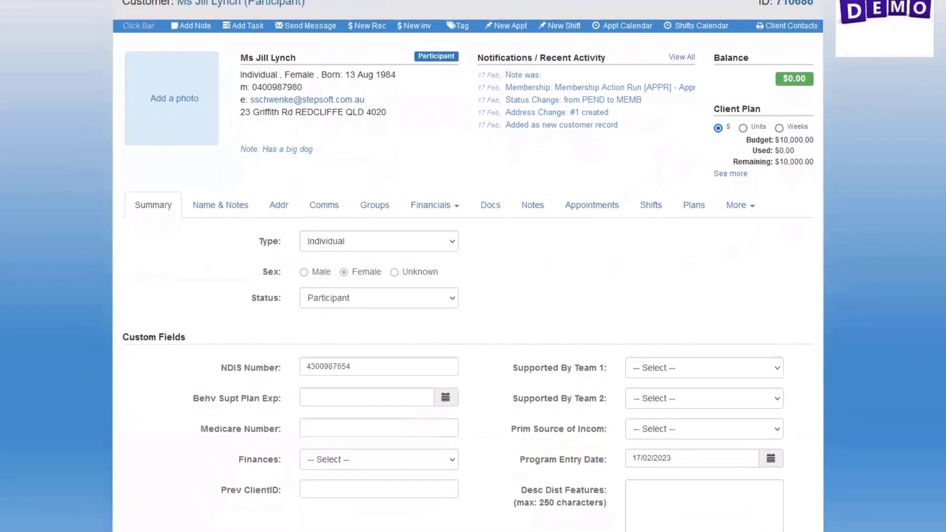
scroll(468, 296, "down", 3)
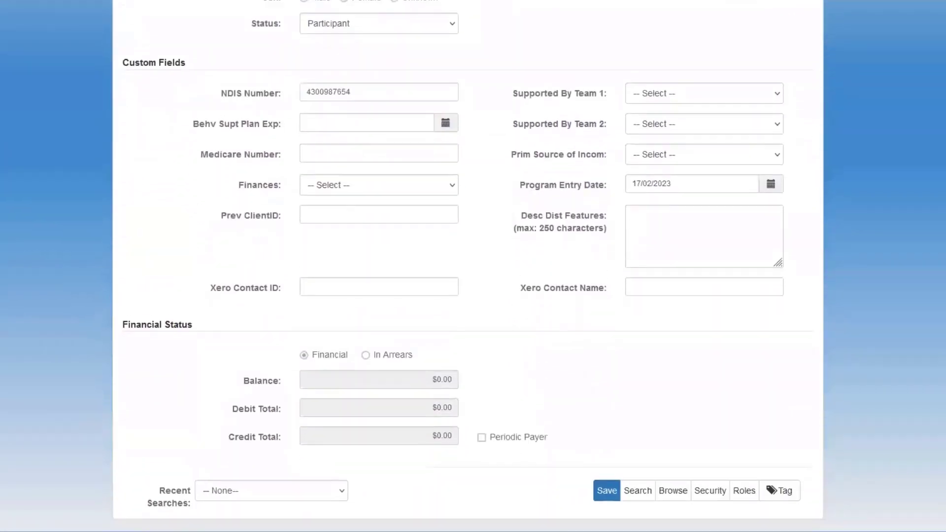
left_click(634, 495)
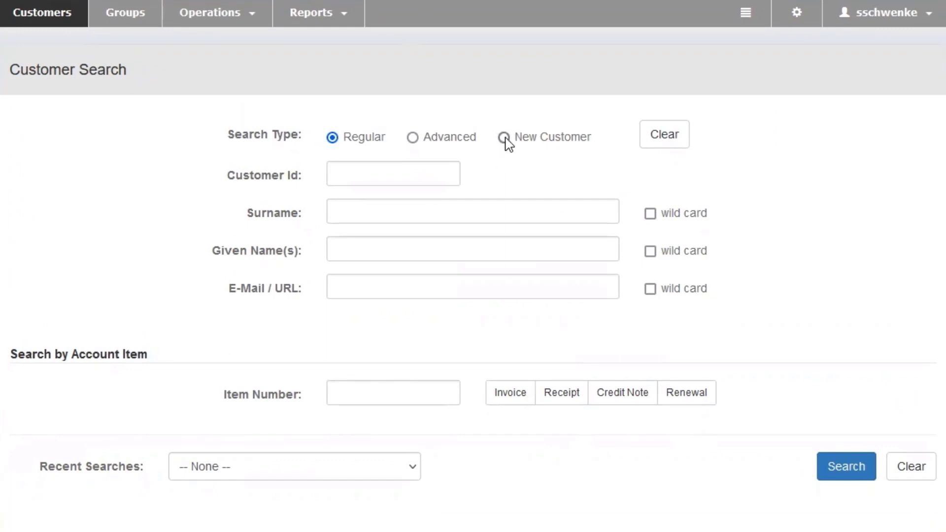
Run a New Customer search for surname 'Everyday Plan', which returns no records.
left_click(504, 138)
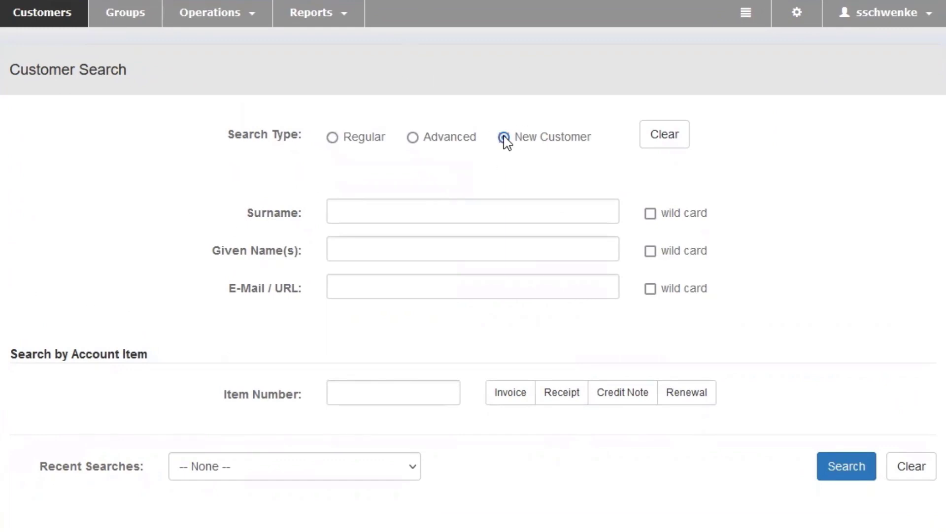
left_click(364, 206)
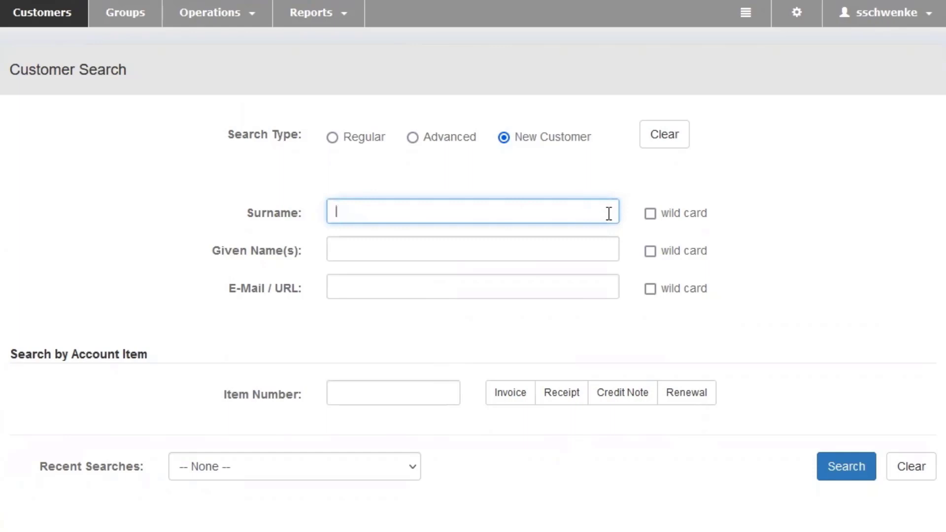
type("Everyda")
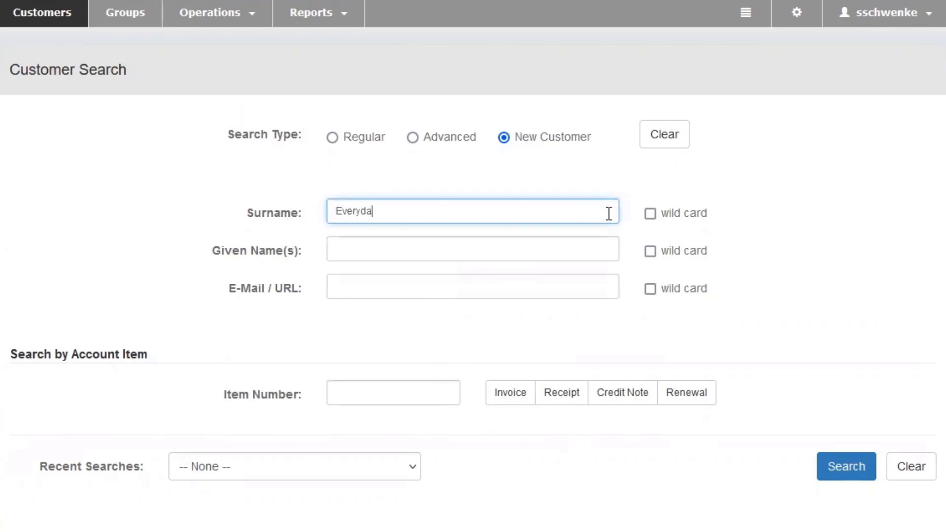
type("y Plan")
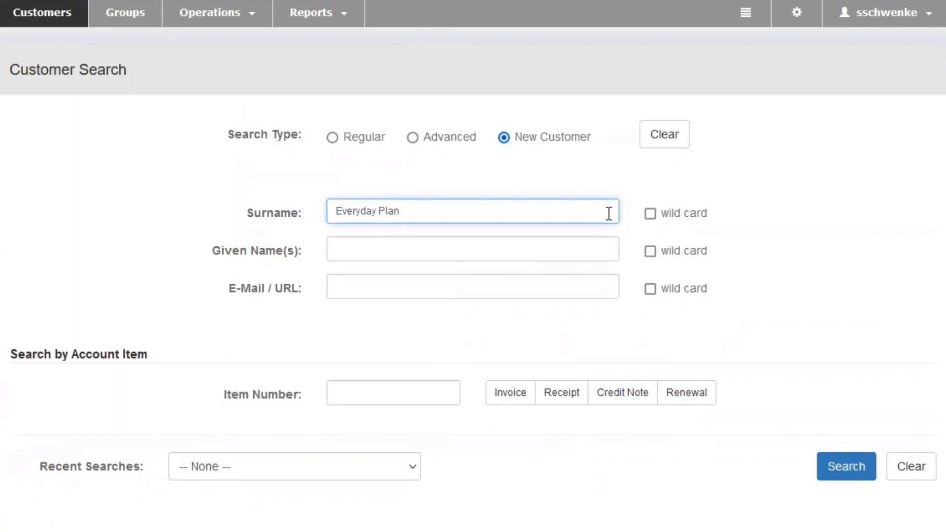
left_click(834, 468)
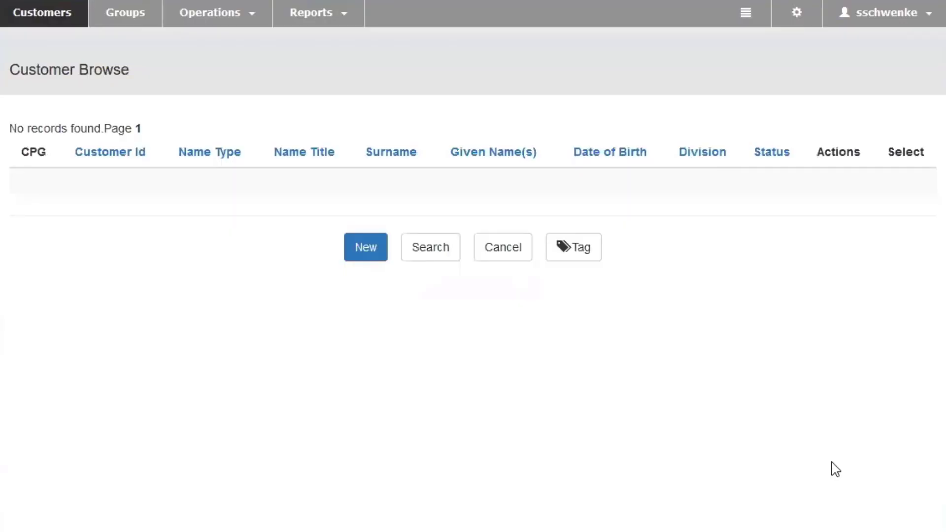
Create new Company / Org. customer Everyday Plan and advance past Address to the Communication details.
left_click(358, 258)
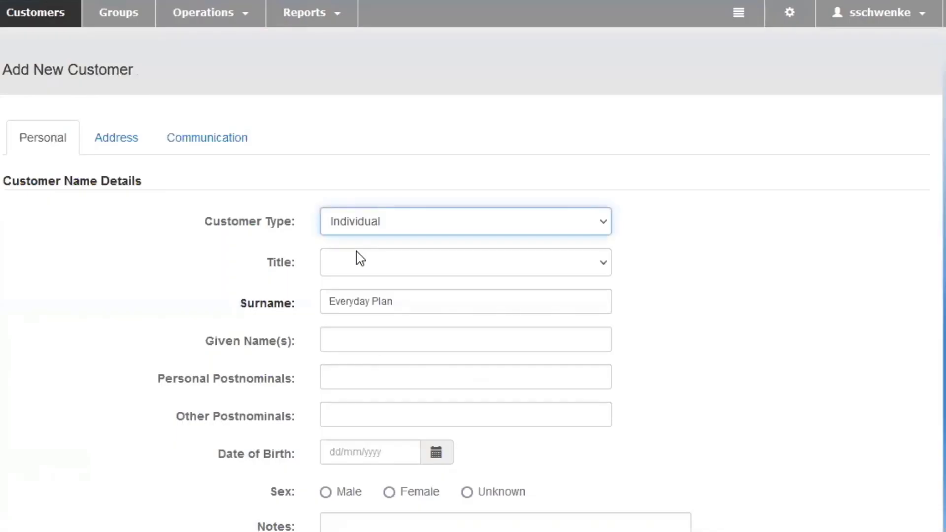
left_click(401, 225)
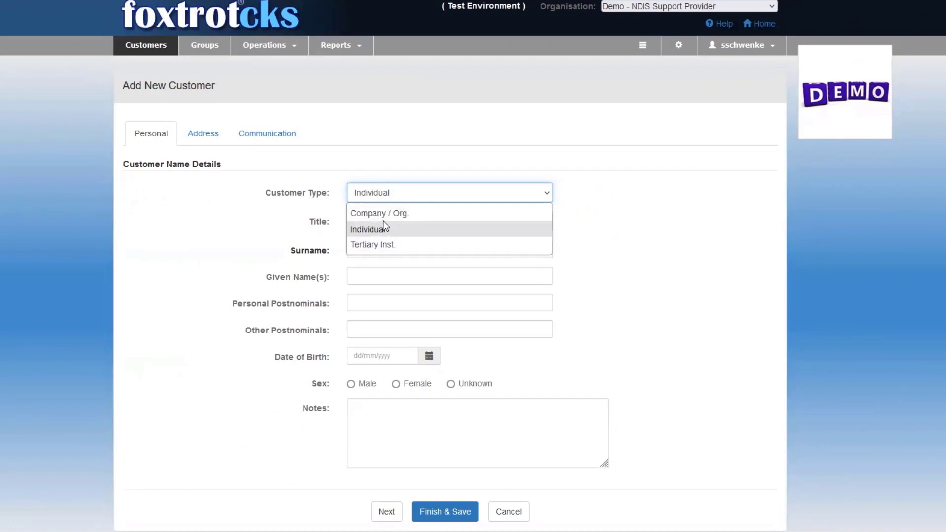
left_click(385, 213)
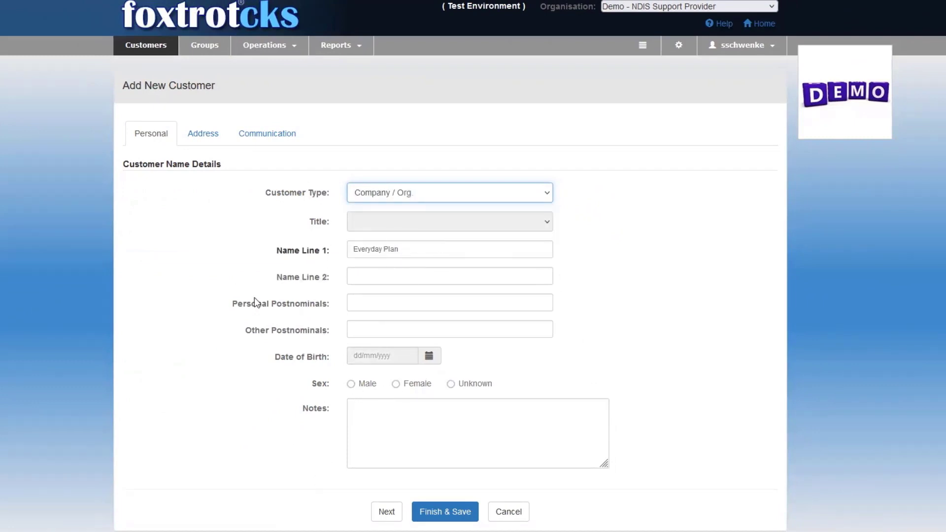
left_click(205, 139)
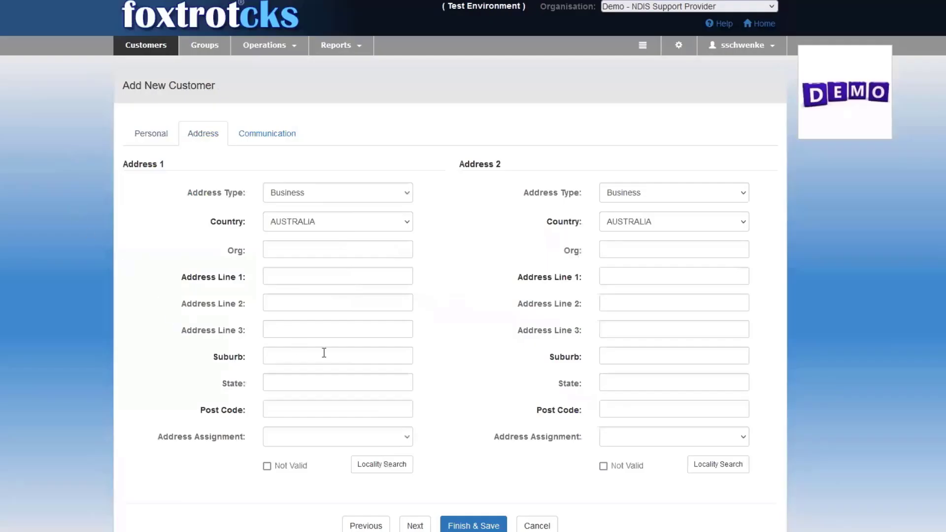
left_click(274, 134)
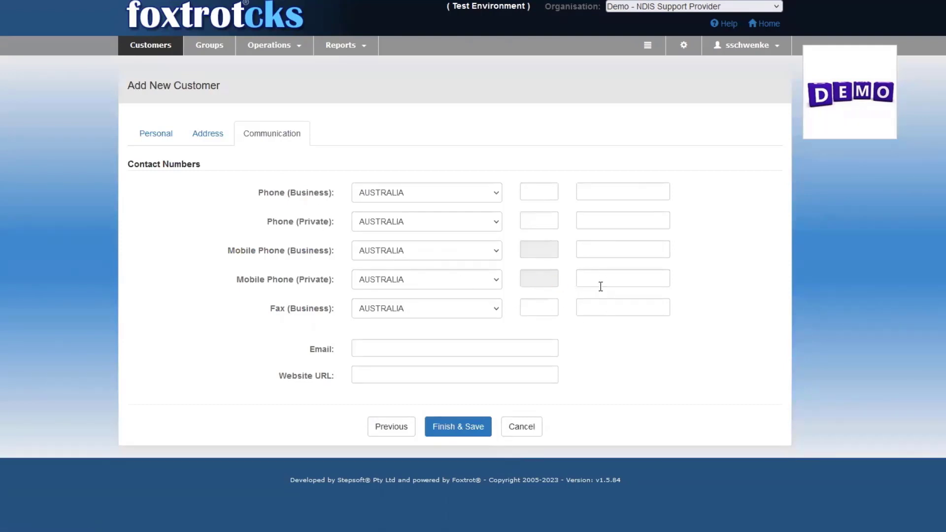
Enter the private mobile number and the autocompleted e-mail address, then Finish & Save Everyday Plan.
left_click(625, 279)
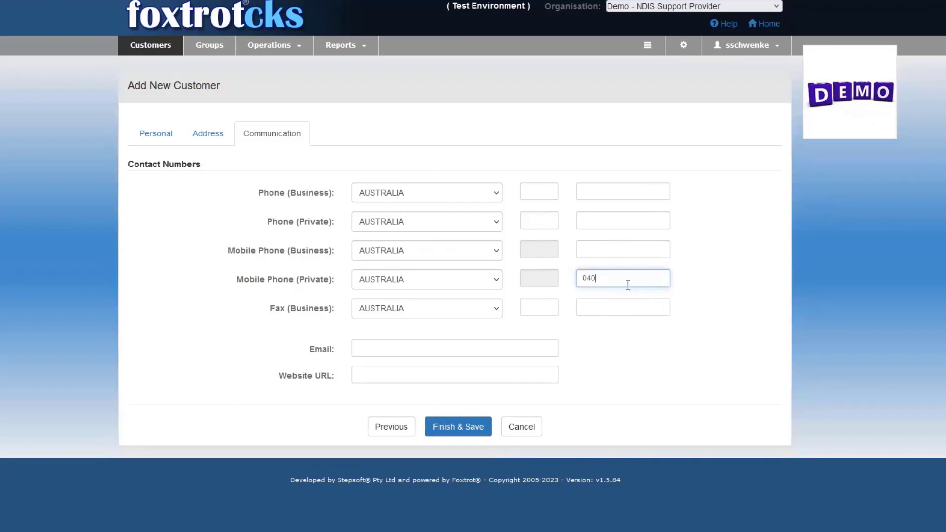
left_click(370, 348)
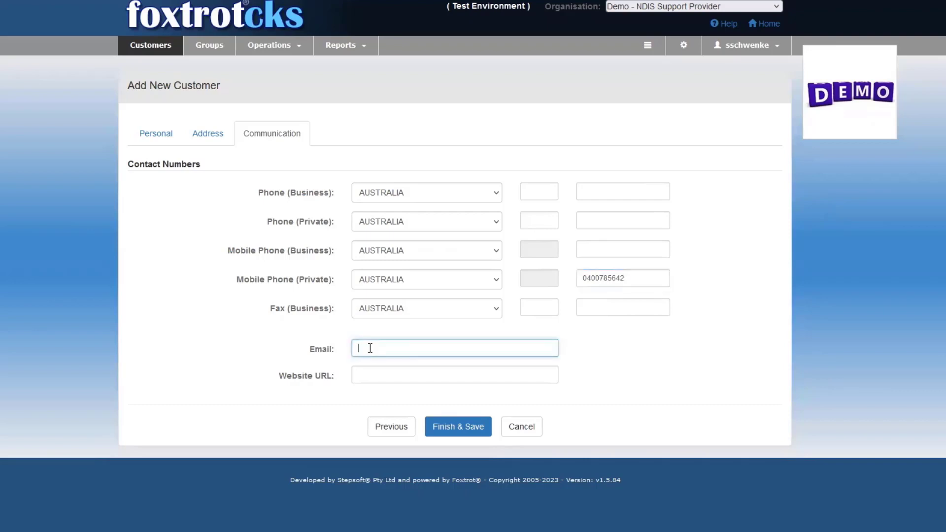
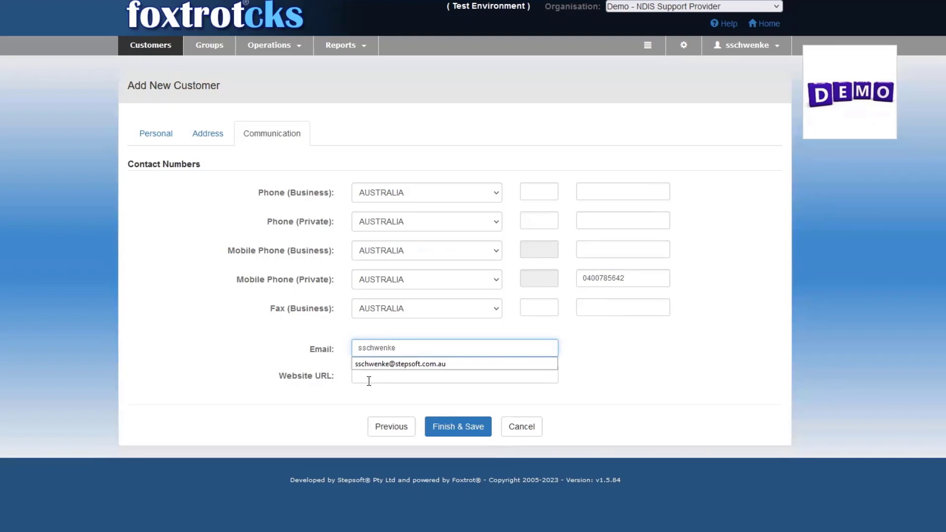
left_click(367, 365)
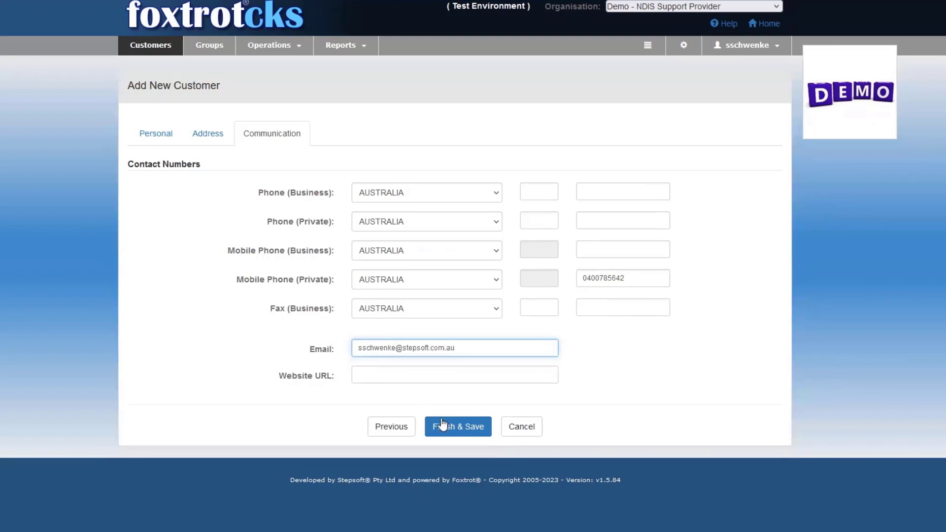
left_click(462, 430)
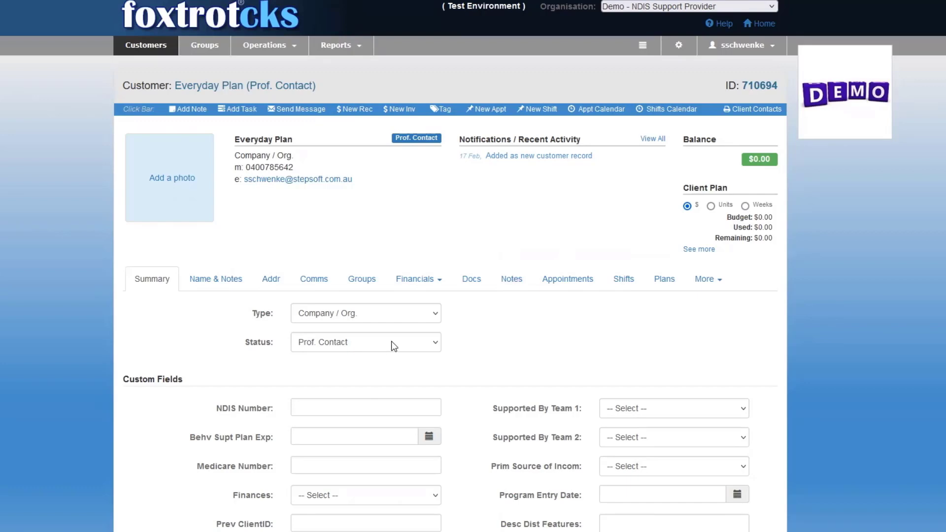
Set Everyday Plan's status to Plan Manager and save the record, confirming with OK.
left_click(376, 346)
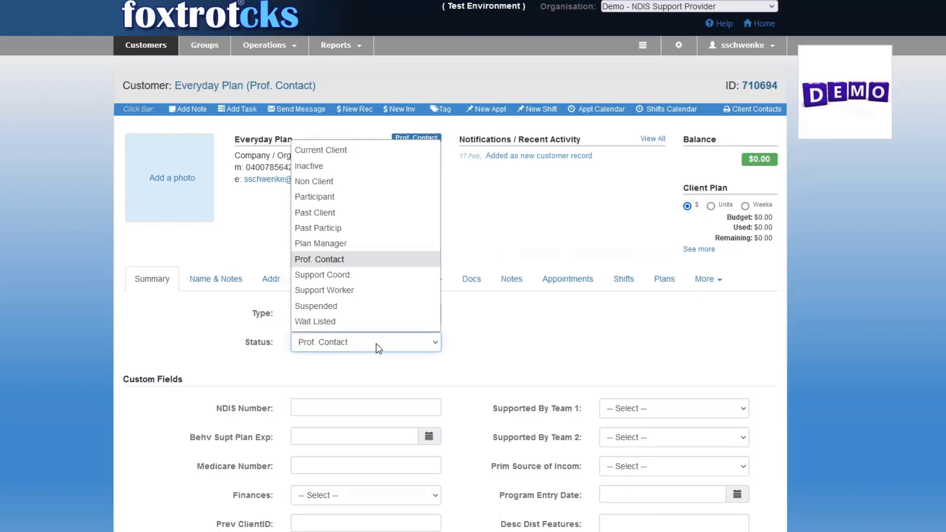
left_click(332, 245)
scroll(647, 493, "down", 4)
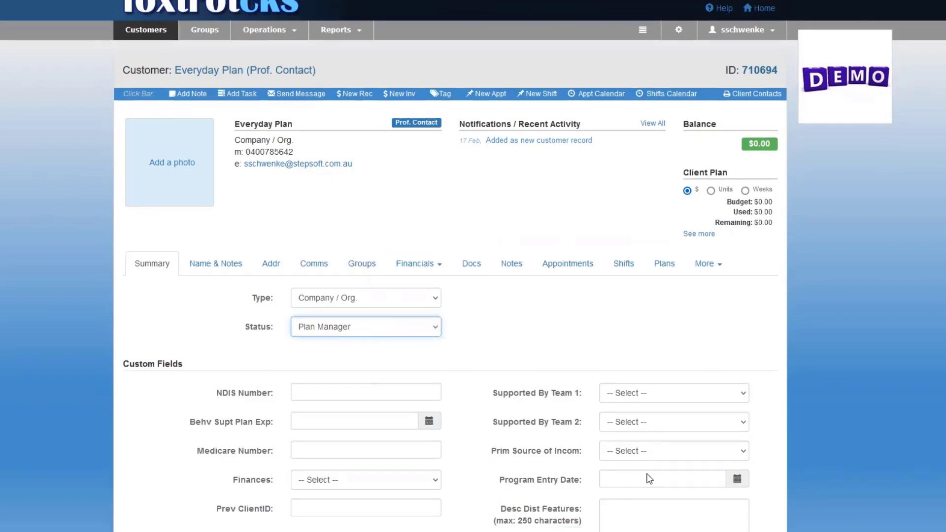
scroll(647, 496, "down", 3)
left_click(584, 462)
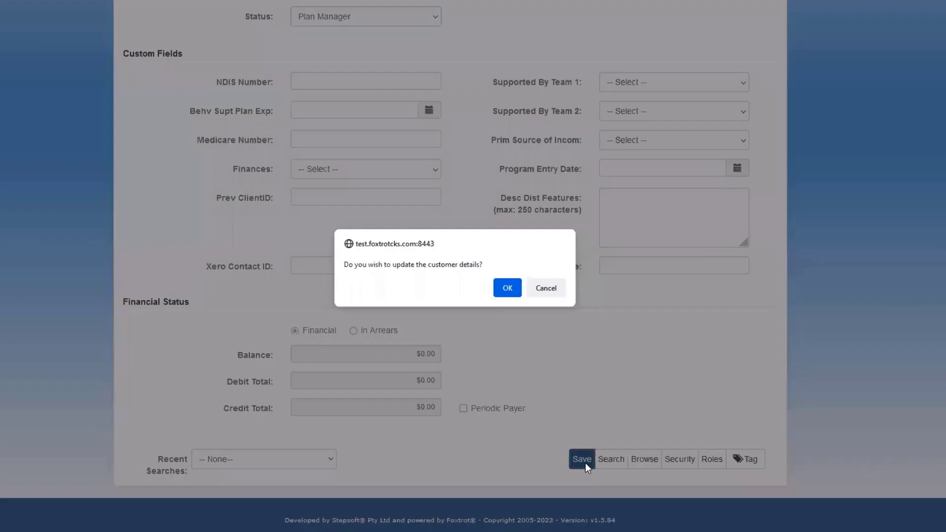
left_click(505, 288)
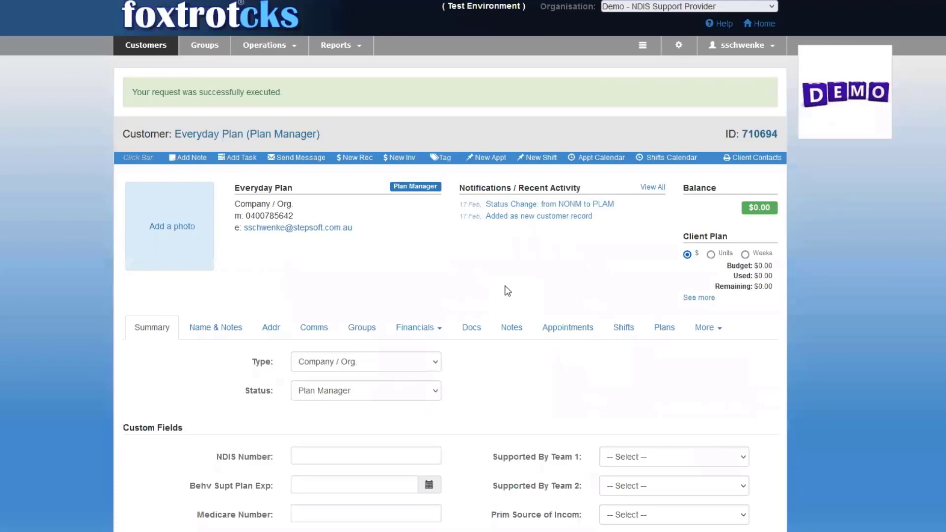
On the Comms details, assign the customer's e-mail address for R-Billing and apply it.
left_click(313, 328)
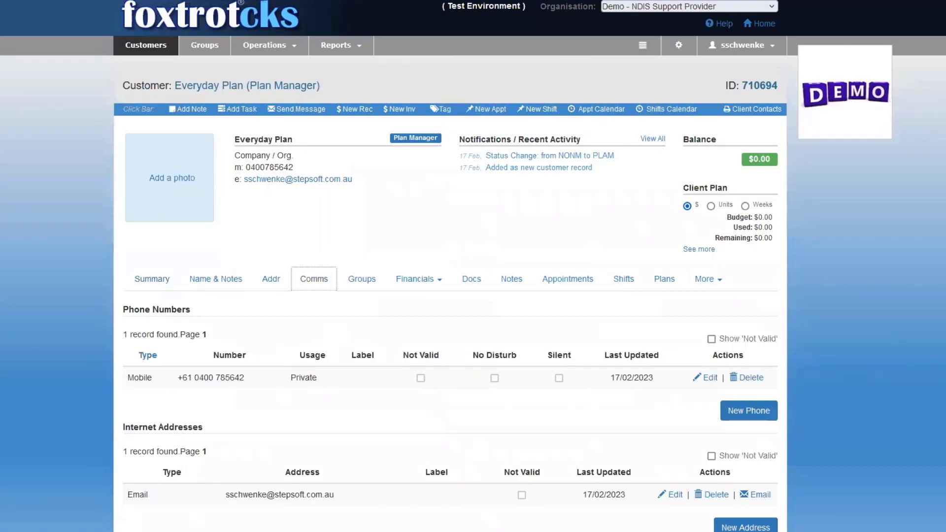
scroll(474, 267, "down", 4)
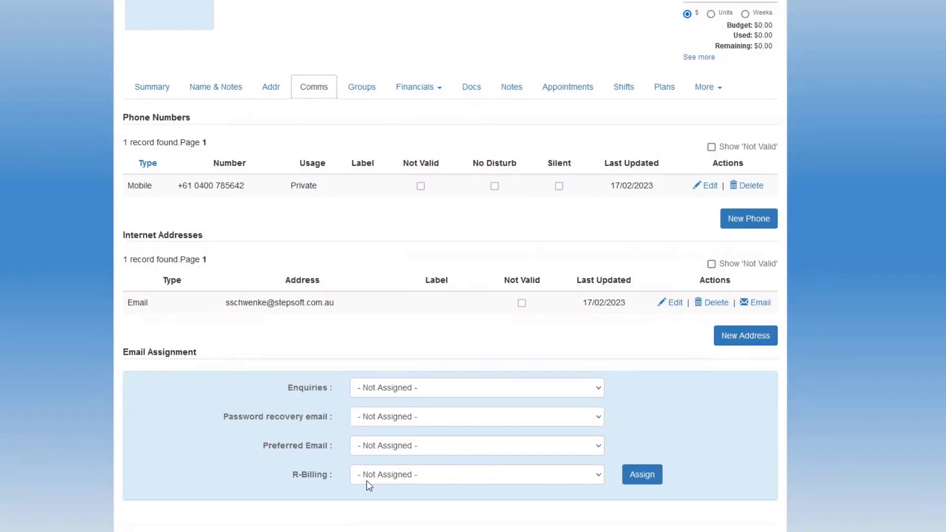
left_click(408, 478)
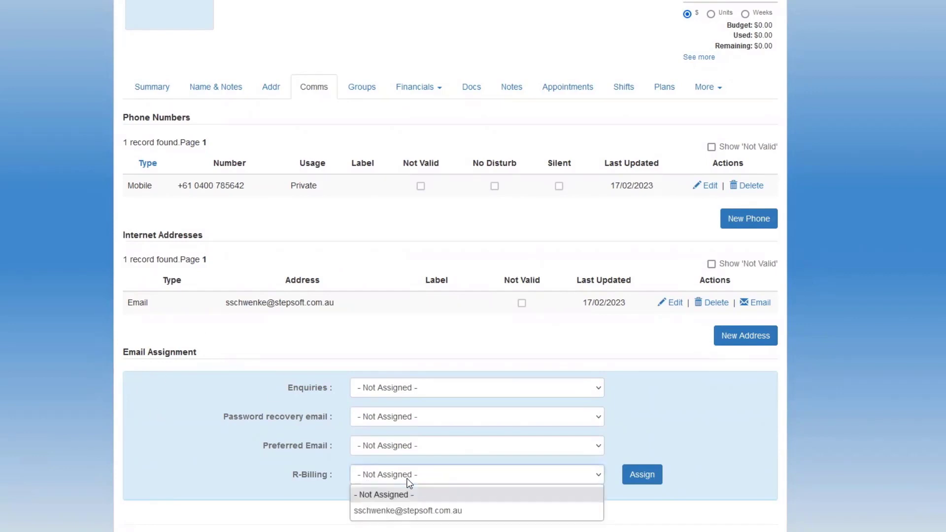
left_click(404, 510)
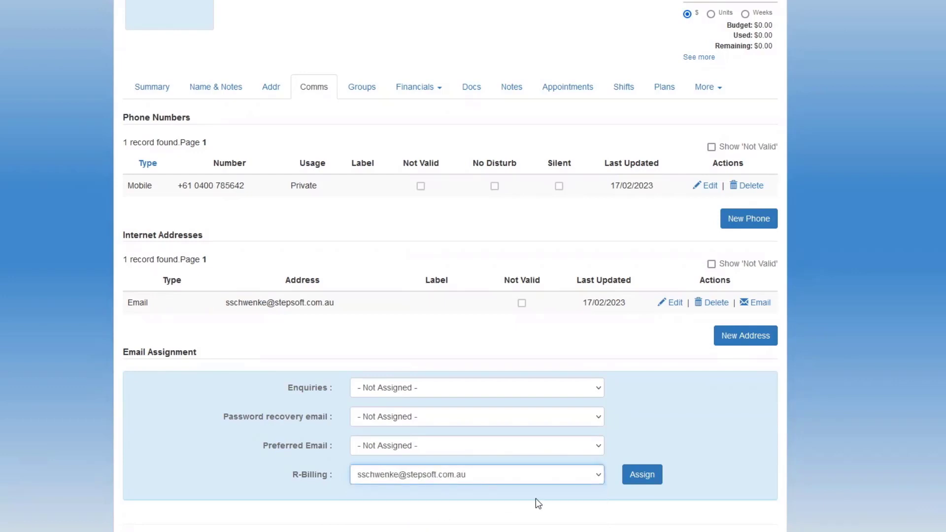
left_click(645, 477)
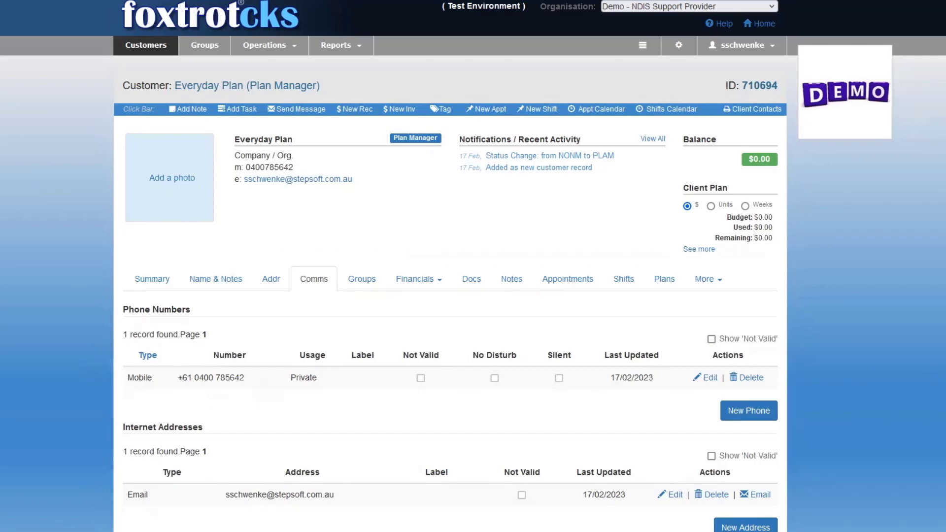
Open the Recent Searches list at the bottom of the page.
scroll(473, 267, "down", 3)
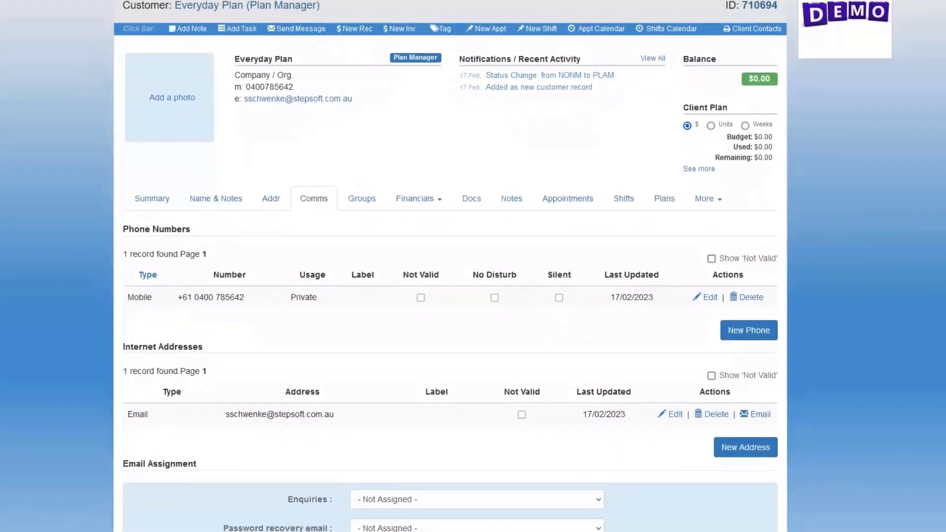
scroll(367, 484, "down", 4)
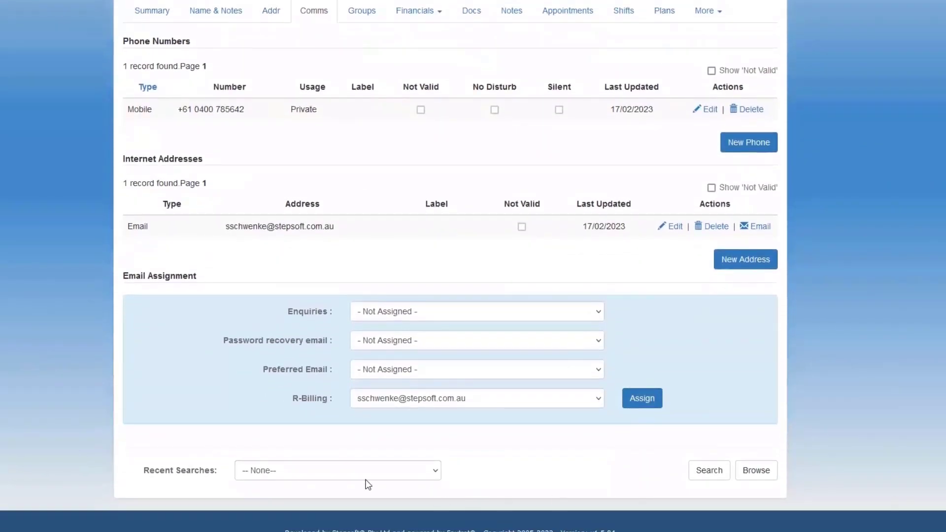
left_click(296, 474)
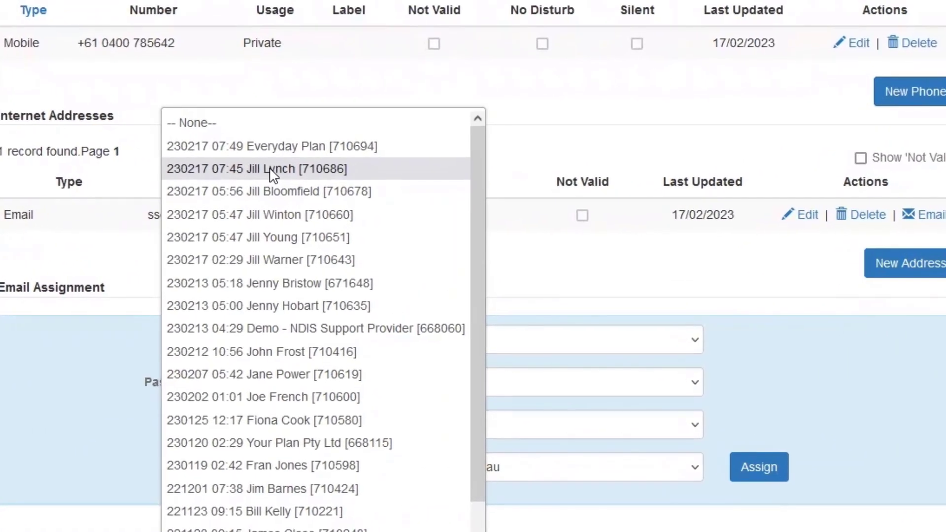
Choose the participant's entry from Recent Searches to reopen her record.
left_click(270, 168)
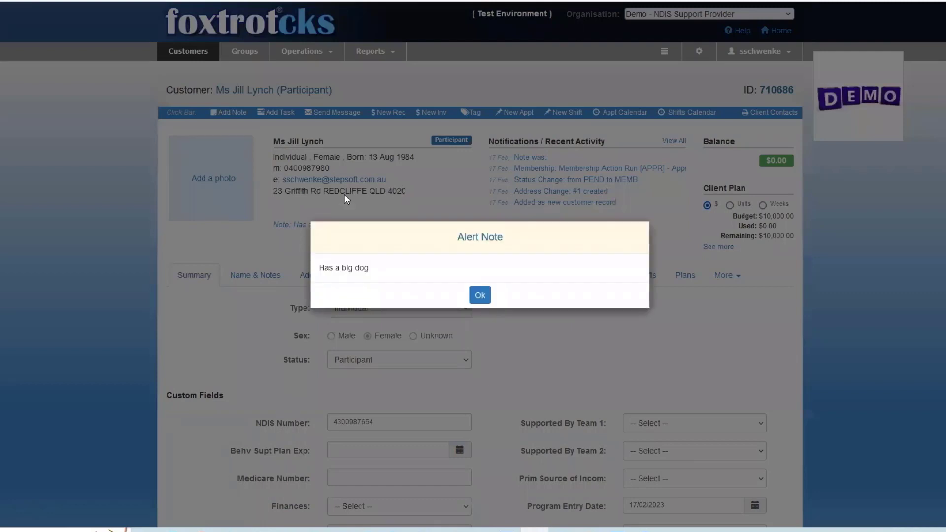
Dismiss the 'Has a big dog' alert, go to More > Relationships and start a new relationship.
left_click(480, 295)
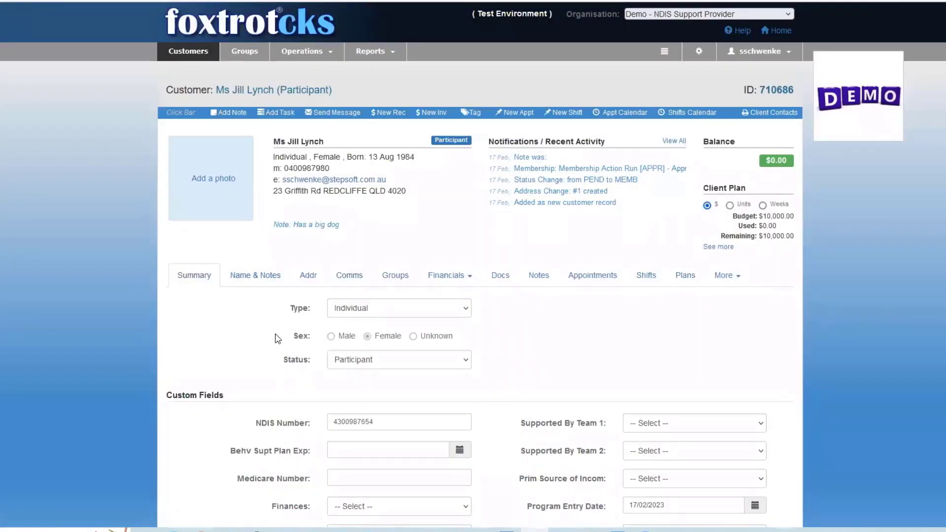
left_click(724, 276)
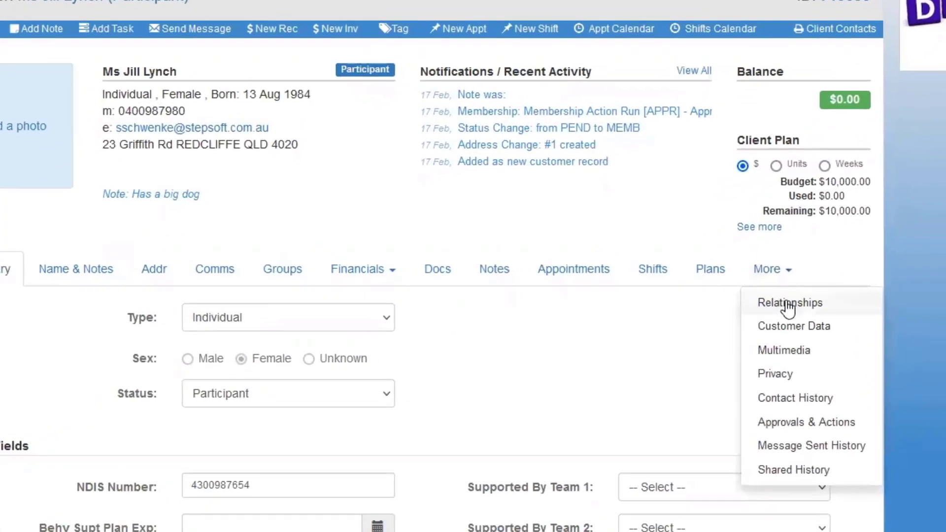
left_click(801, 304)
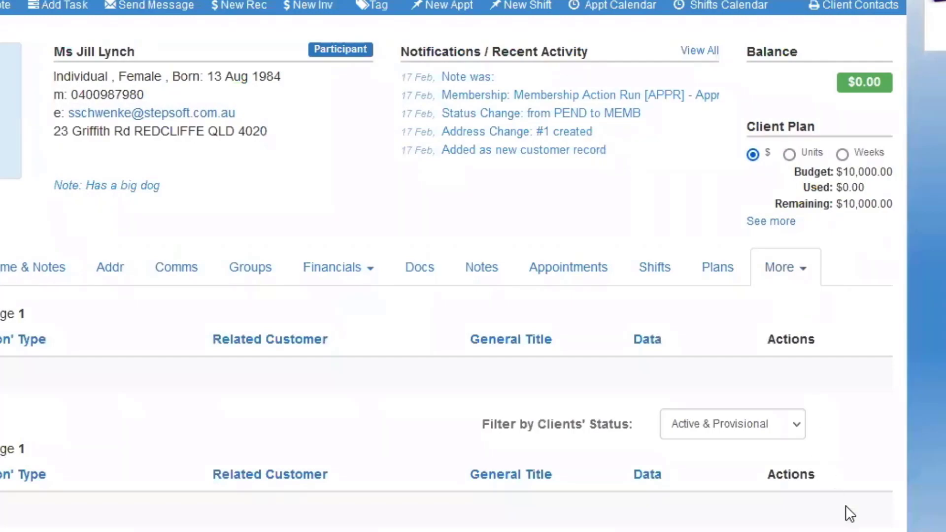
left_click(855, 518)
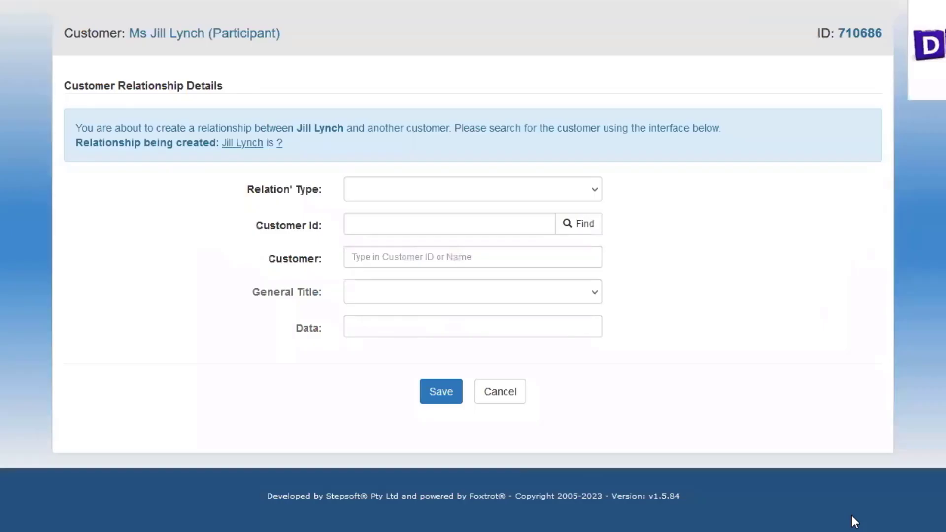
Save a 'has Plan Manager' relationship to Everyday Plan [710694], found by searching 'Every'.
left_click(378, 191)
left_click(420, 313)
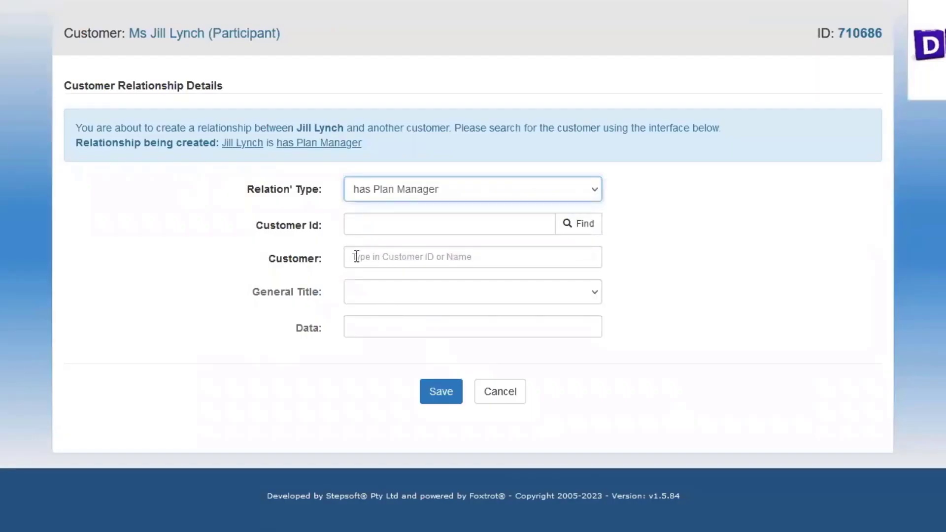
left_click(357, 257)
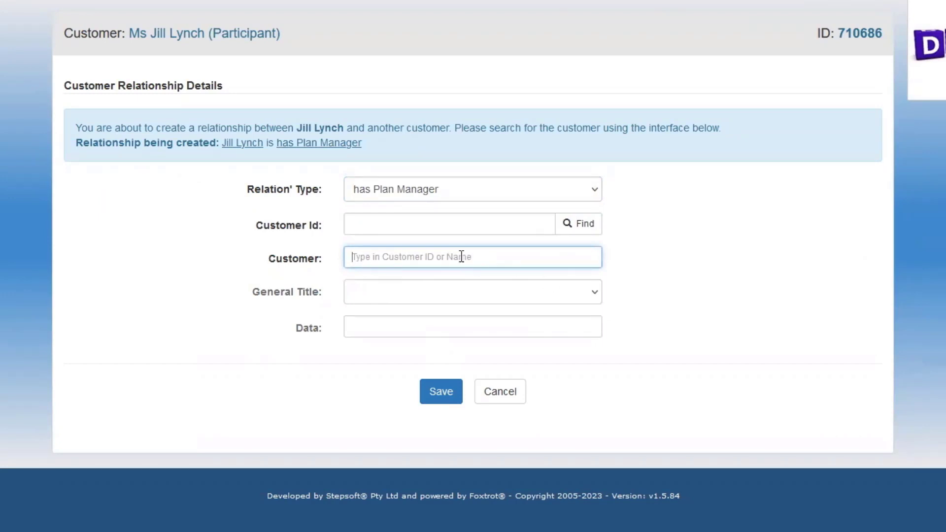
type("Every")
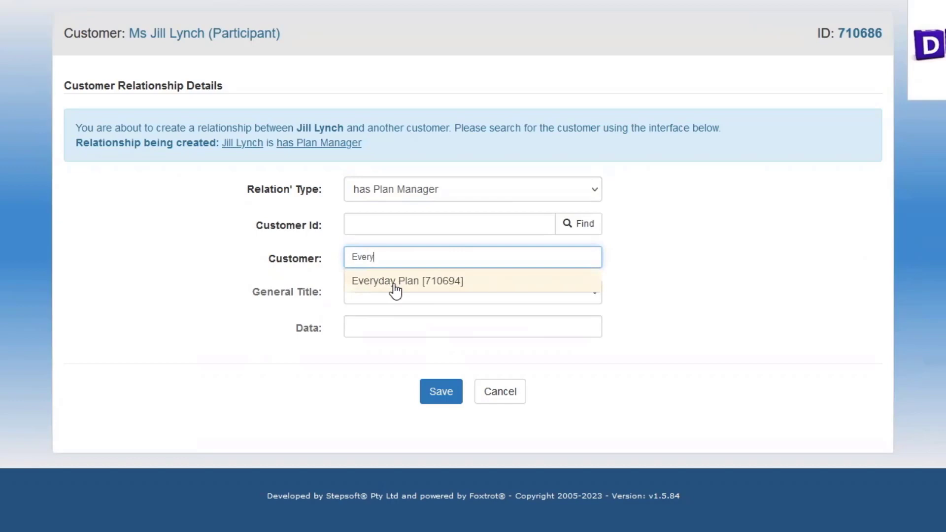
left_click(394, 285)
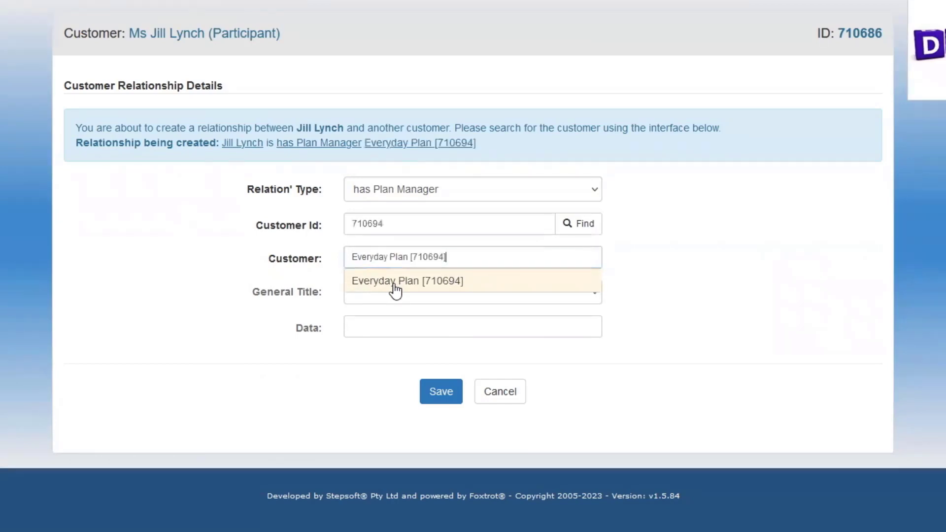
left_click(440, 400)
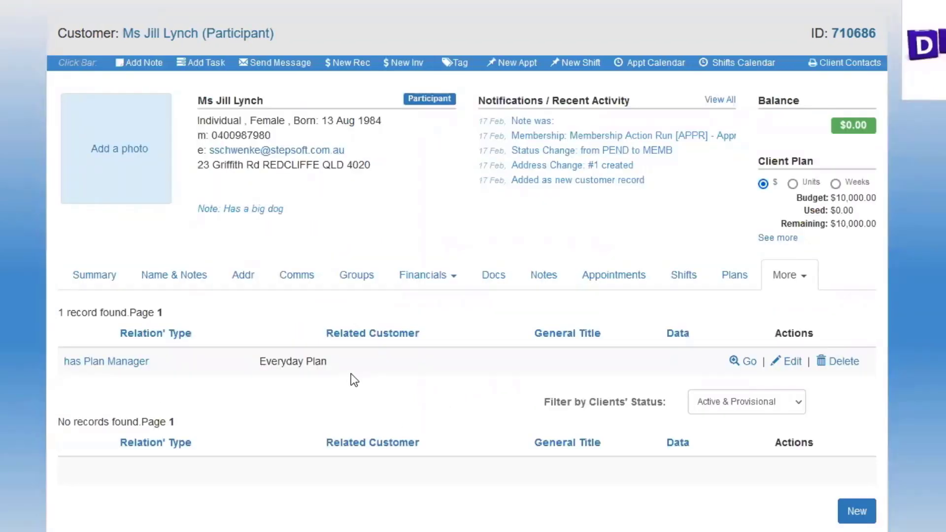
Start another relationship of type 'has Contact' and pick the doctor found by surname search.
left_click(855, 513)
left_click(414, 192)
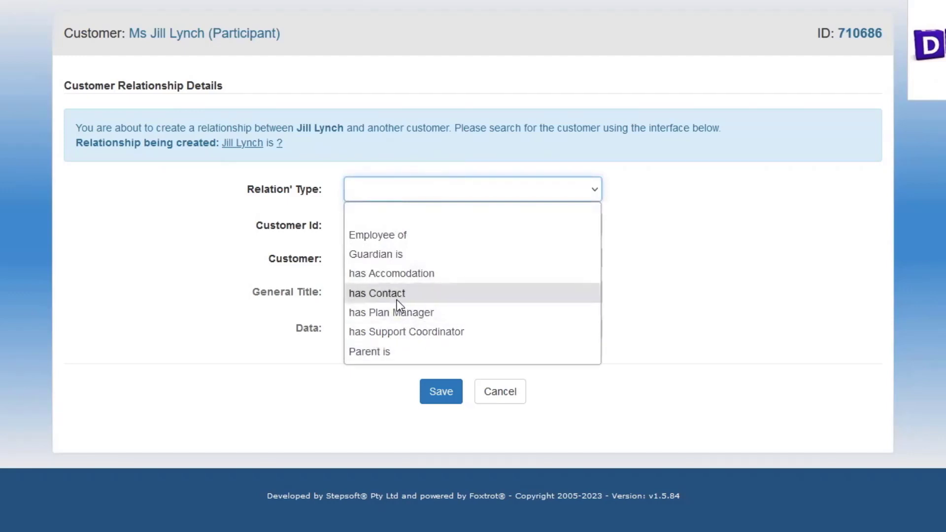
left_click(374, 294)
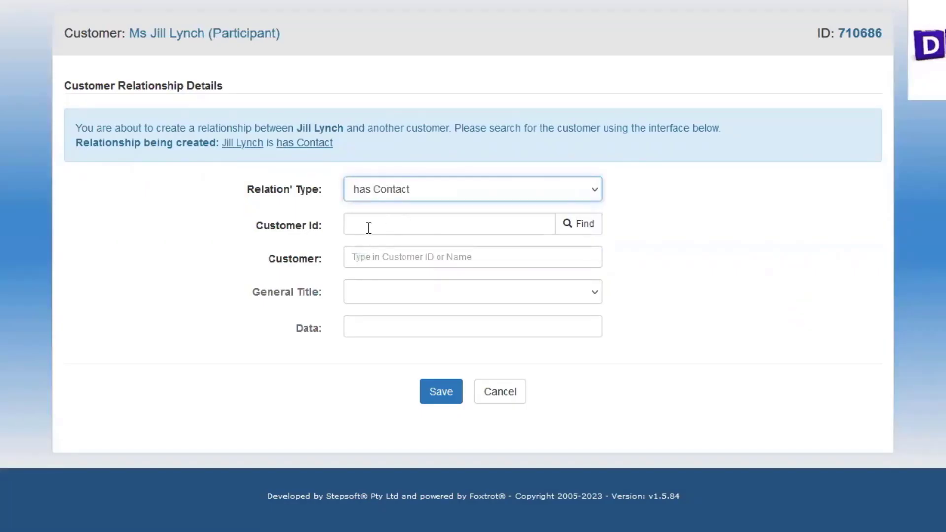
left_click(377, 255)
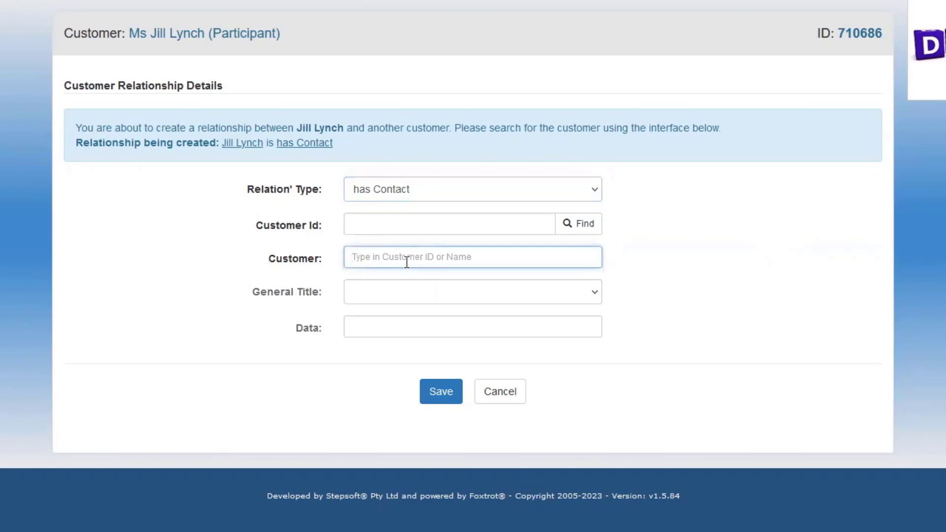
type("Brown")
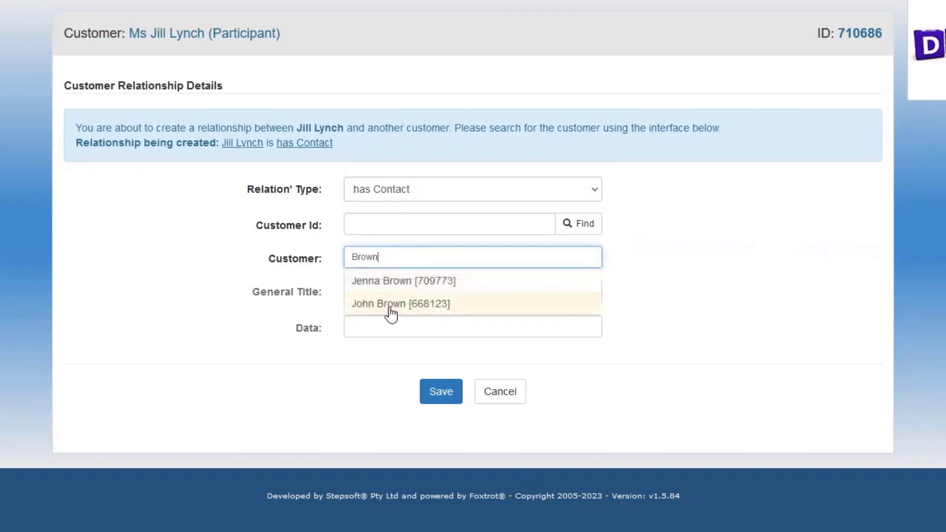
left_click(391, 309)
Give the contact General Title GP, a note marking him as the participant's GP, and save.
left_click(373, 296)
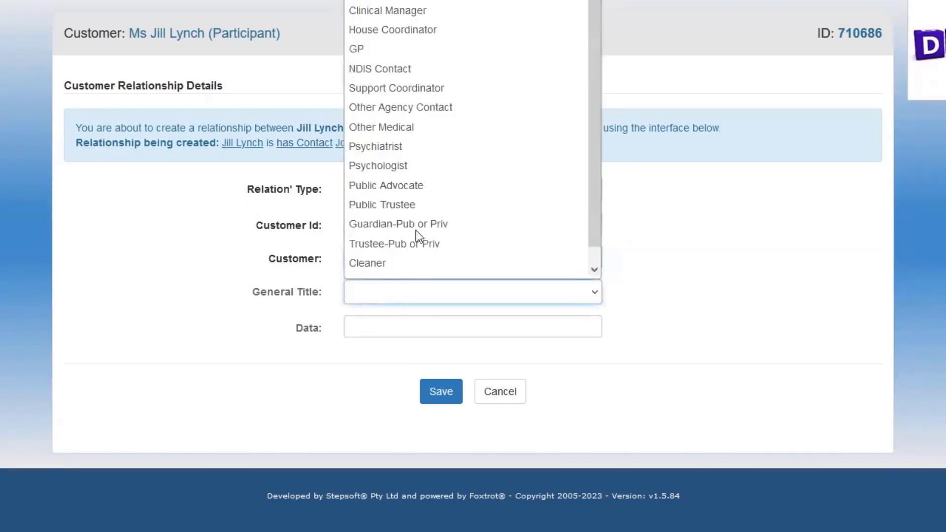
left_click(369, 52)
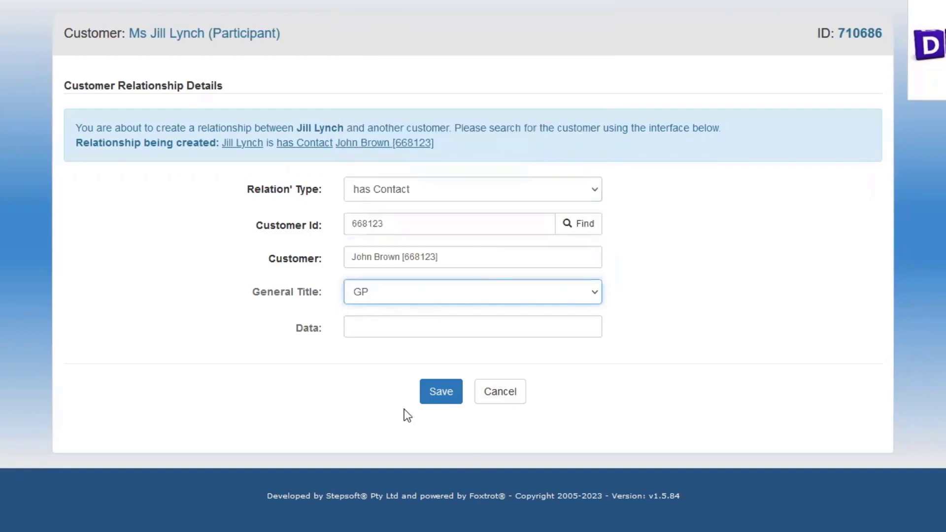
left_click(364, 326)
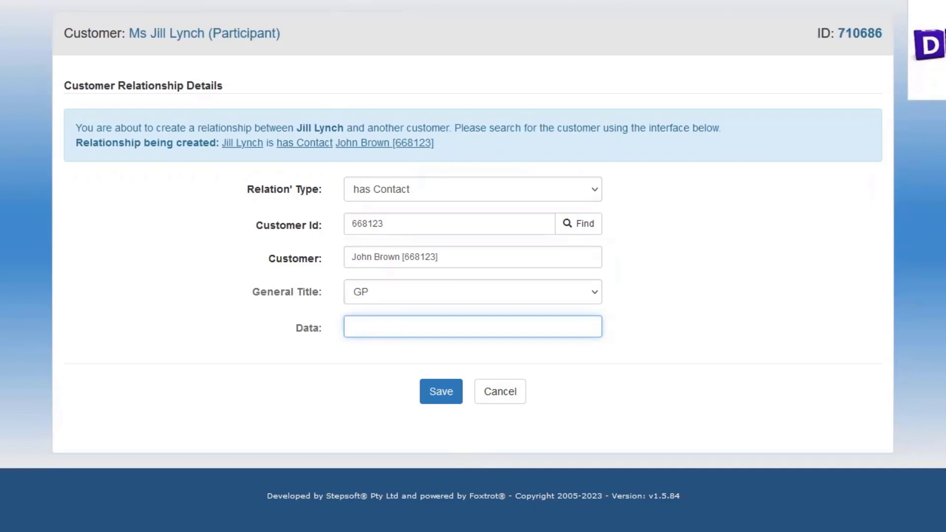
type("J")
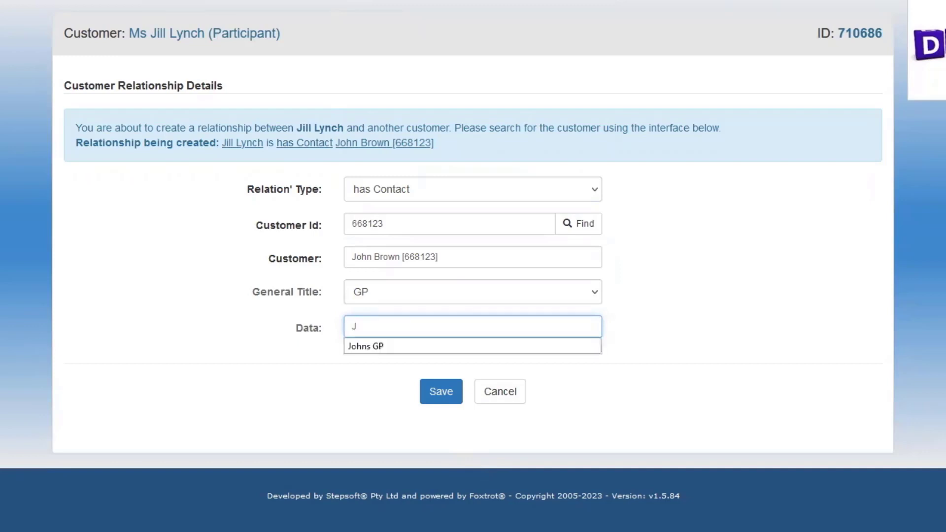
type("ill's GP")
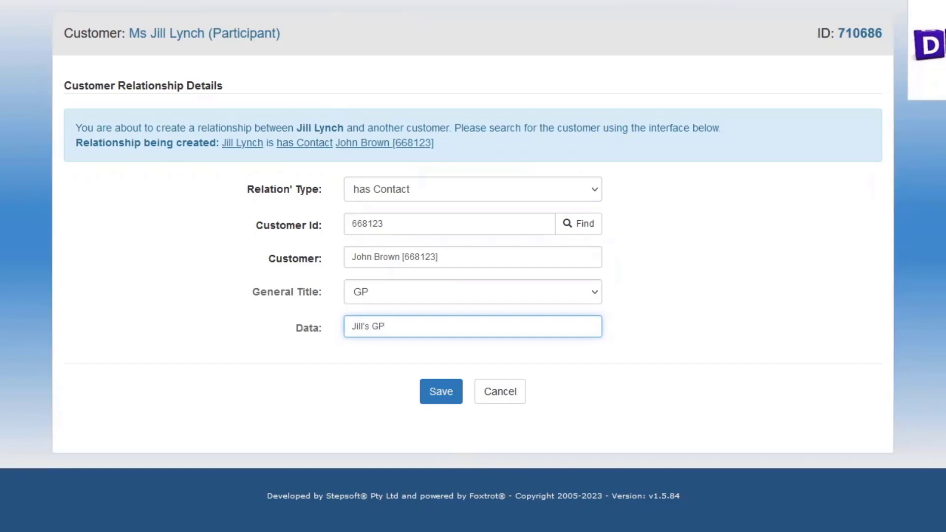
left_click(438, 392)
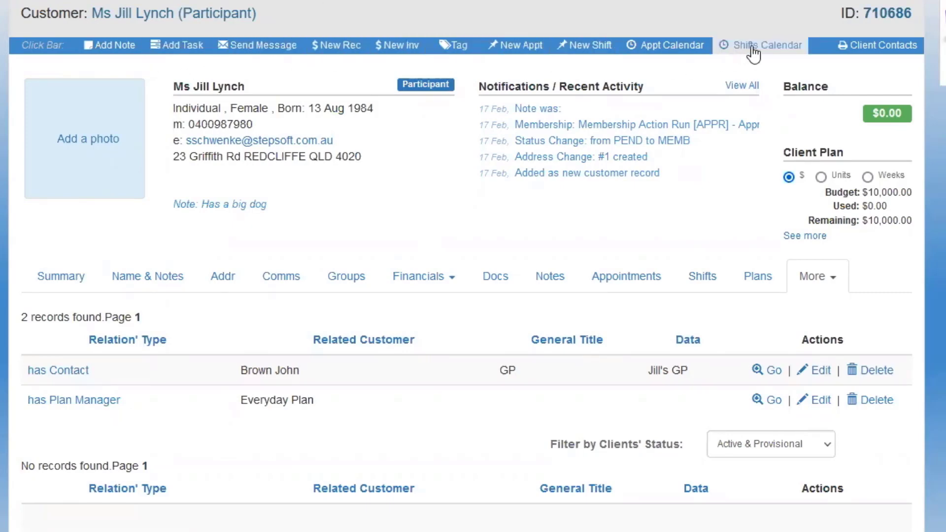
Generate the participant's Client Contacts report from the Click Bar.
left_click(883, 49)
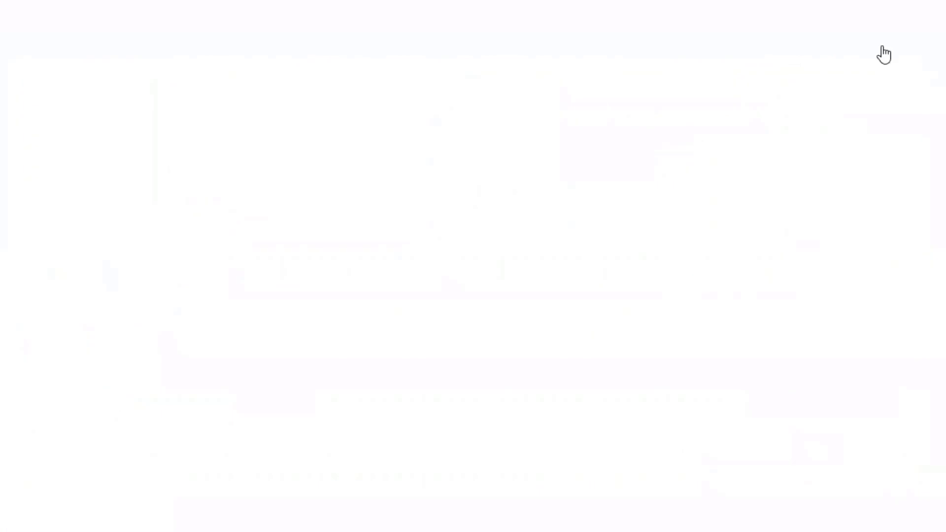
Open the Client Contacts PDF and review the GP and Everyday Plan listed under Professional Contacts.
left_click(488, 276)
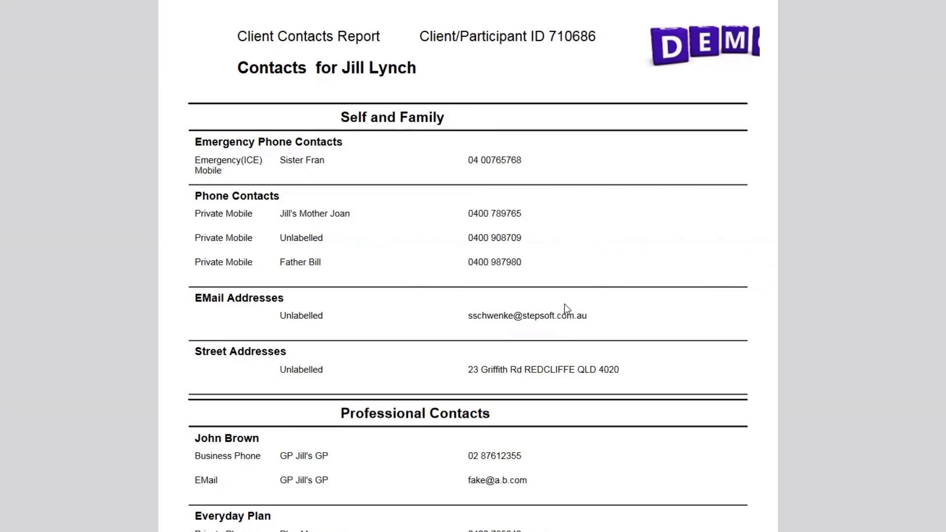
scroll(579, 333, "down", 3)
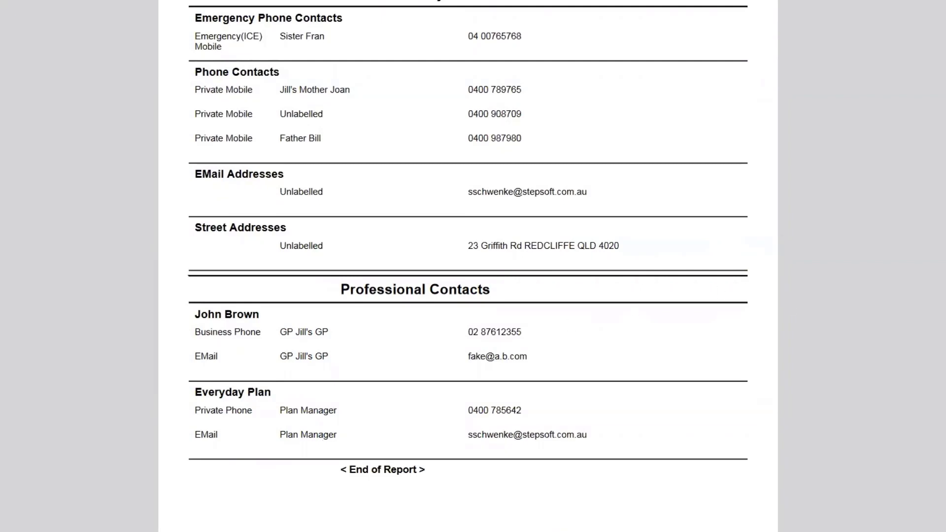
scroll(469, 267, "up", 3)
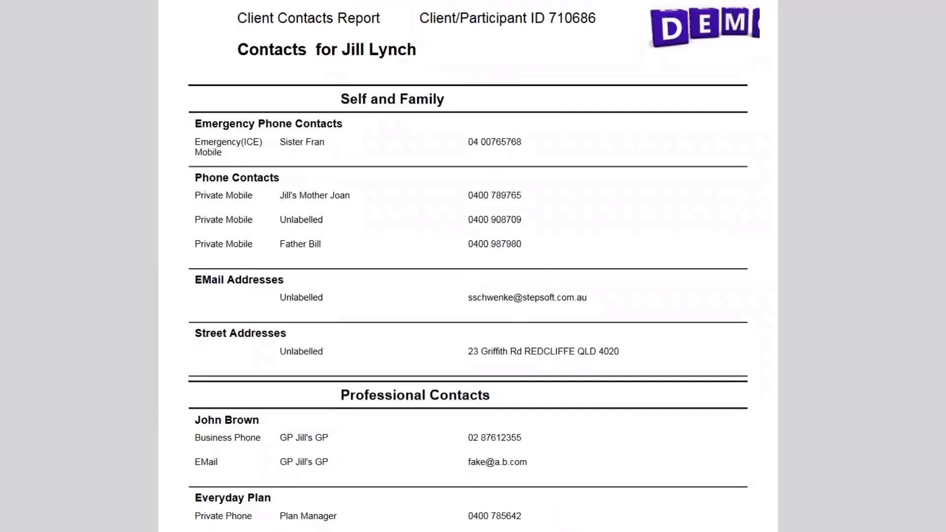
scroll(468, 266, "up", 1)
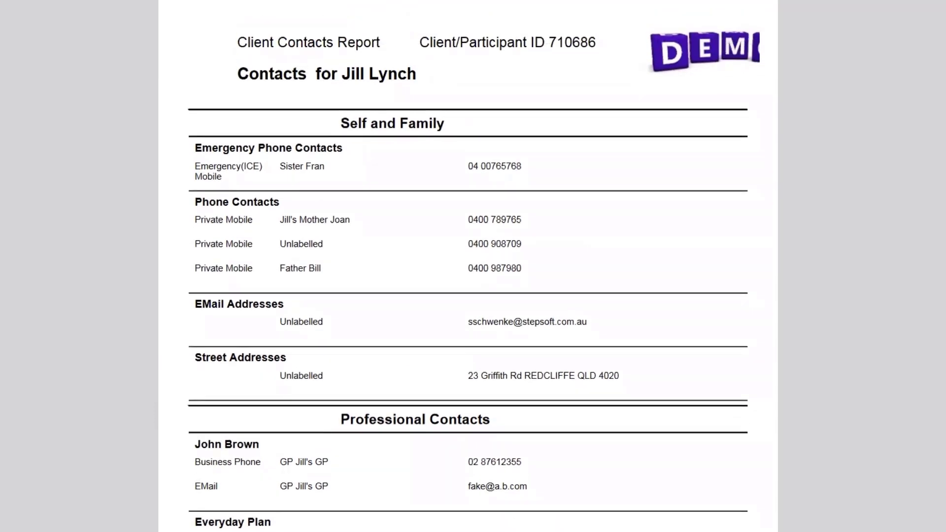